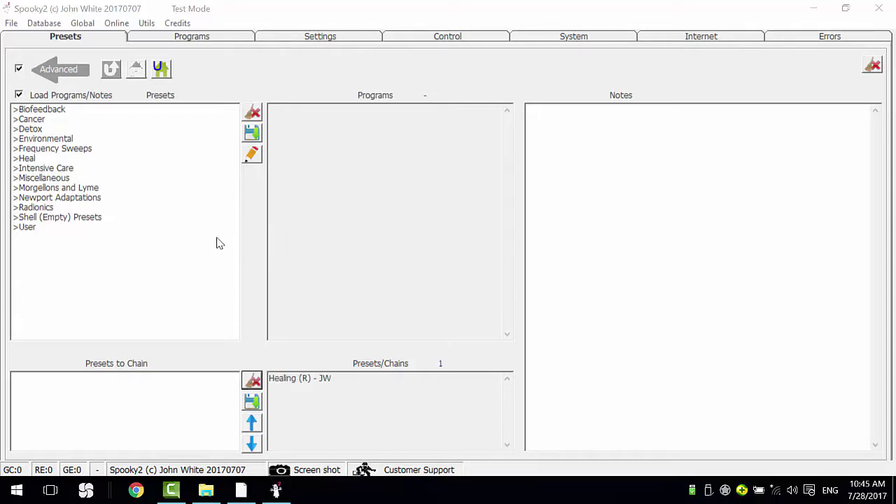
# Load the Healing (R) - JW preset from the Remote folder of the Shell (Empty) Presets
pyautogui.doubleClick(81, 218)
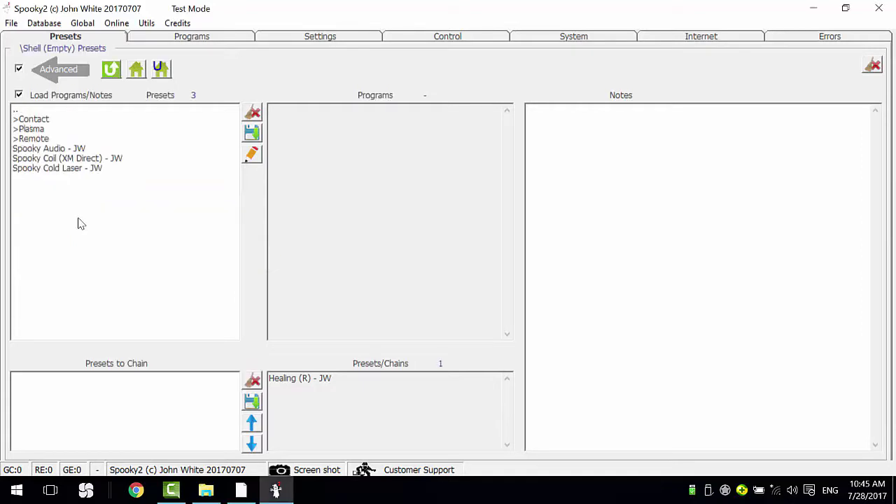
pyautogui.doubleClick(39, 140)
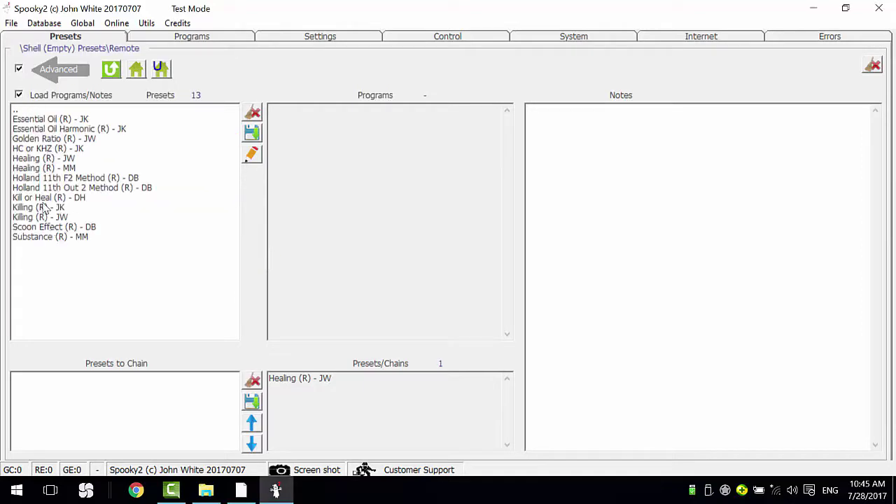
pyautogui.click(44, 161)
# Load the Acne 1 and Acne 2 CAFL programs into the preset and set Repeat Chain to 2
pyautogui.click(207, 39)
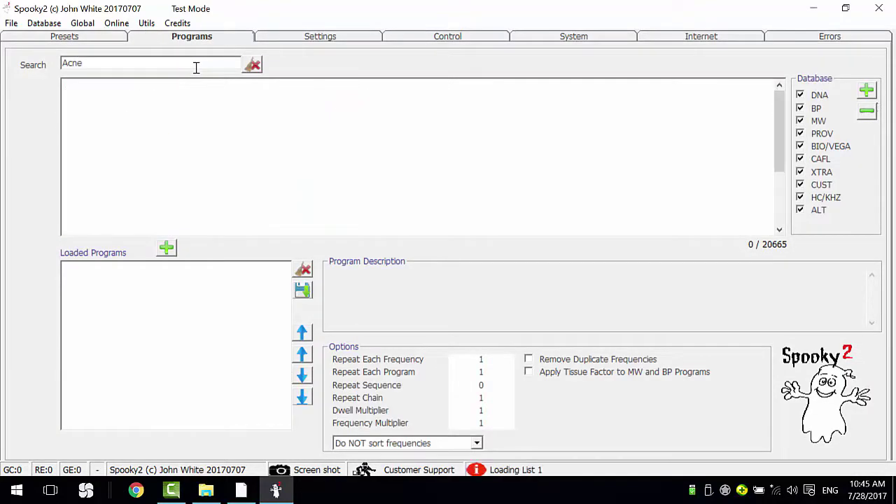
pyautogui.doubleClick(271, 84)
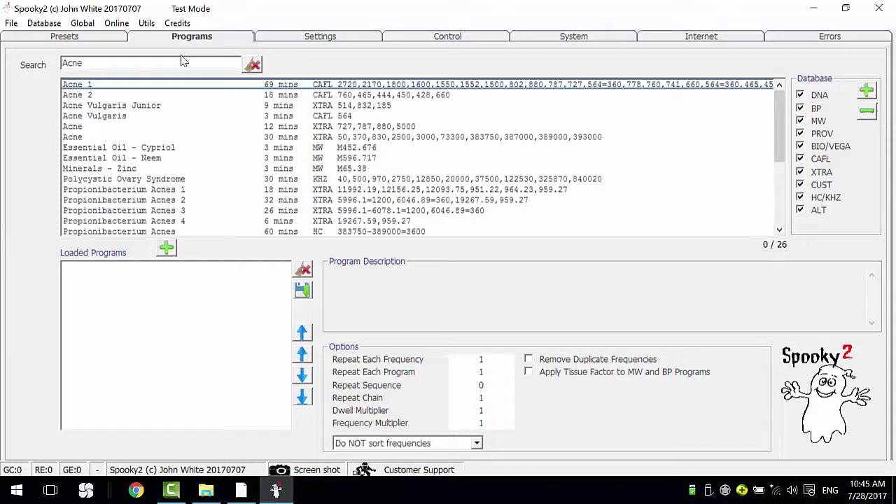
pyautogui.doubleClick(281, 95)
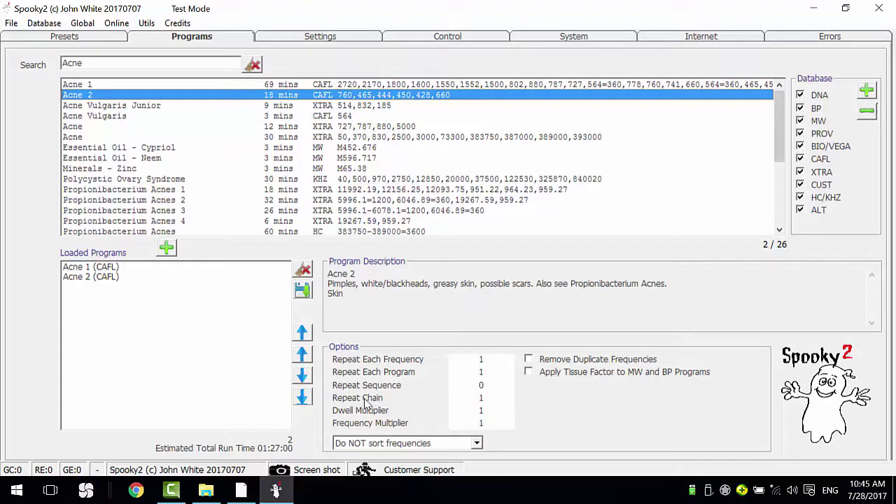
pyautogui.doubleClick(481, 397)
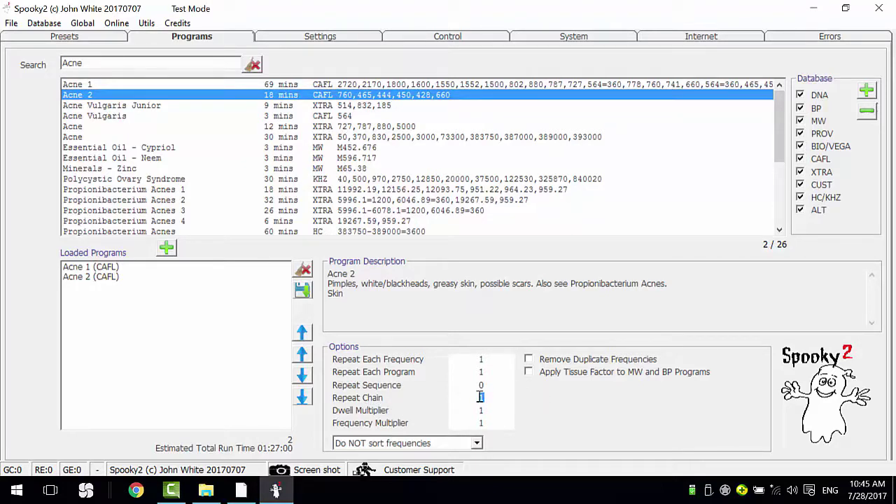
pyautogui.write('2')
# Set the preset's schedule to run for 8 hours
pyautogui.click(320, 36)
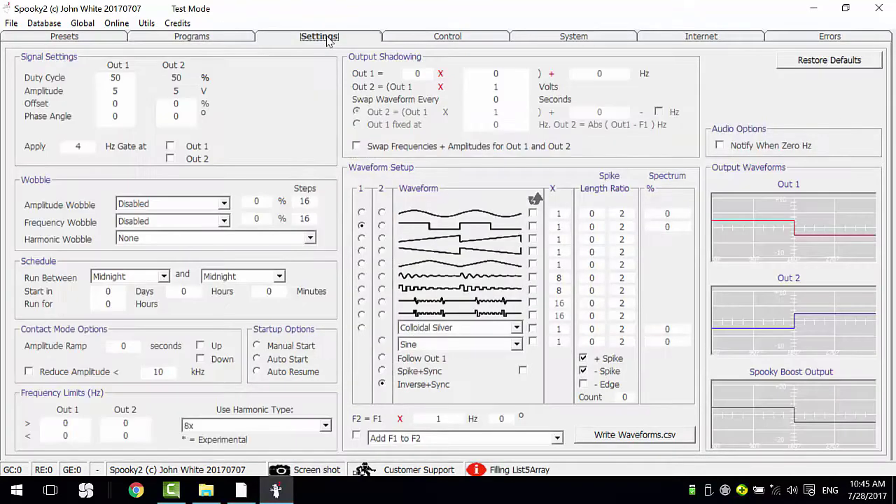
pyautogui.click(118, 307)
pyautogui.doubleClick(109, 308)
pyautogui.write('8')
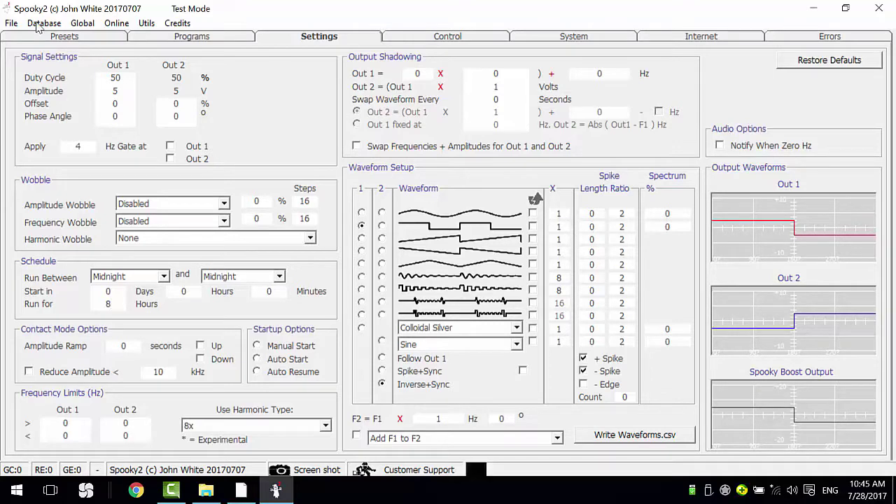
# Save the preset in the User collection, named Acne plus the person's first name
pyautogui.click(58, 36)
pyautogui.click(252, 133)
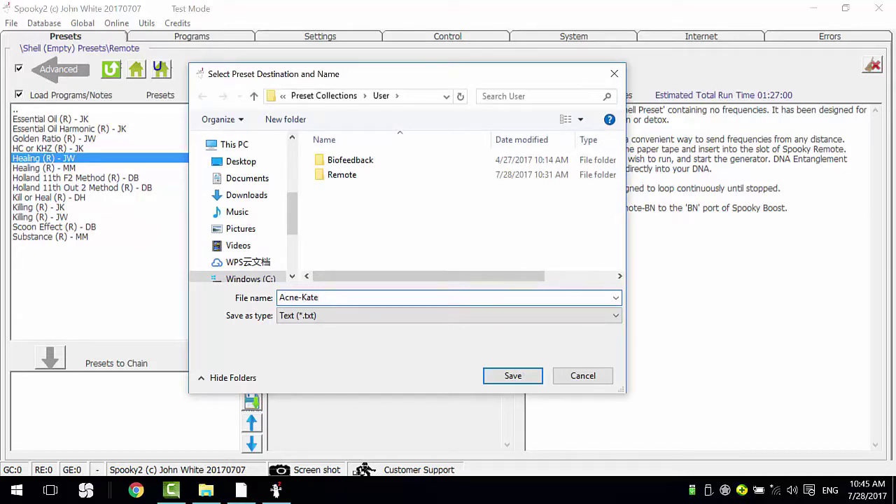
pyautogui.click(516, 378)
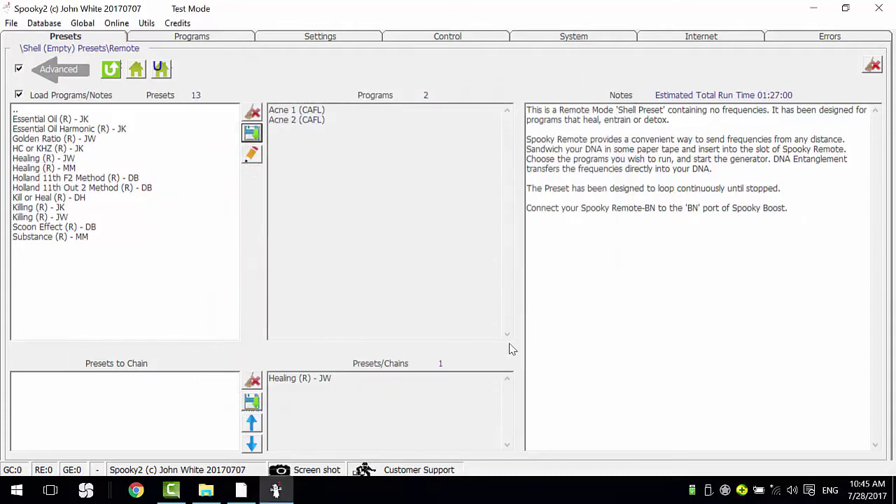
# Load the ALL Maintenance (R) - DB preset from the Remote folder of Morgellons and Lyme v3.0
pyautogui.click(136, 69)
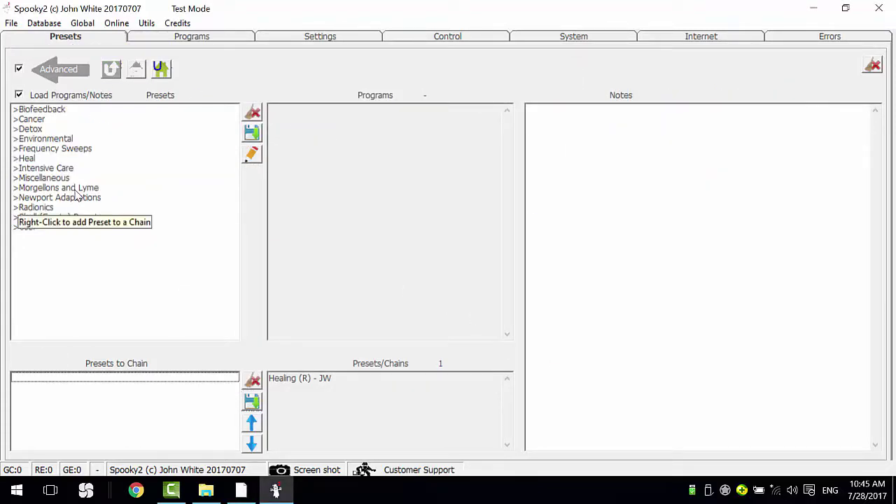
pyautogui.doubleClick(76, 190)
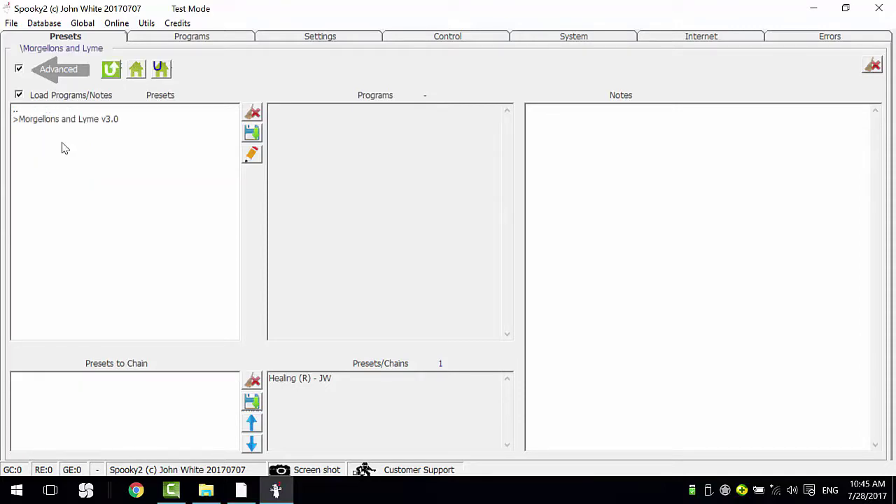
pyautogui.doubleClick(61, 120)
pyautogui.doubleClick(44, 139)
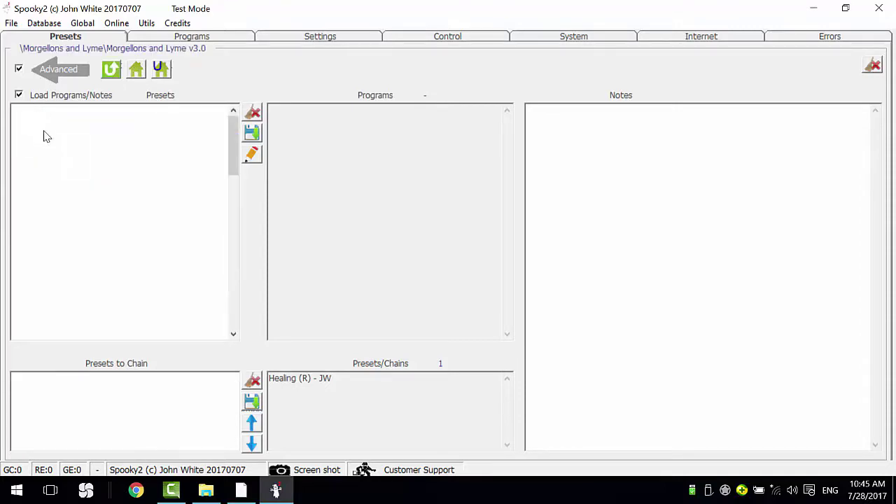
pyautogui.click(47, 120)
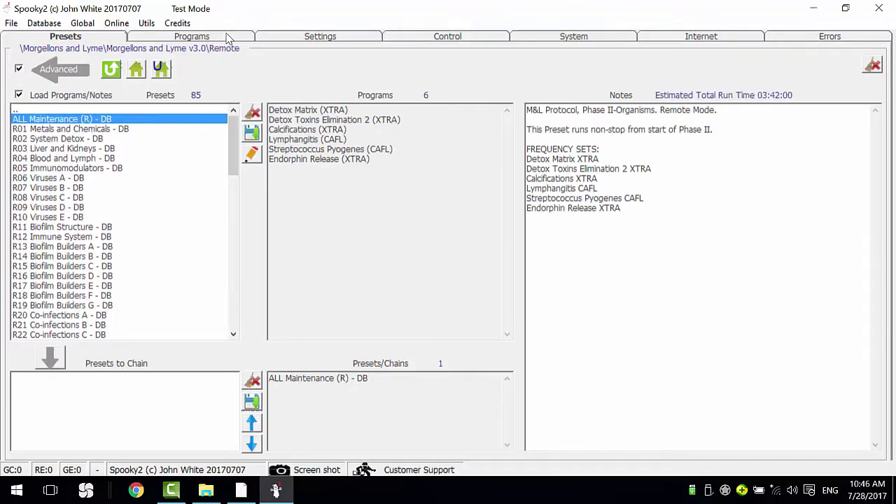
# Set the schedule of the ALL Maintenance preset to run for 16 hours
pyautogui.click(230, 36)
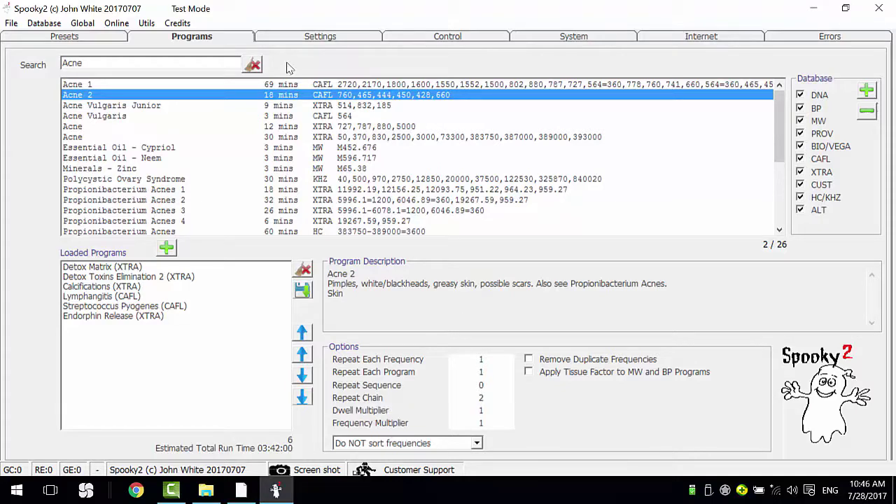
pyautogui.click(306, 39)
pyautogui.click(127, 306)
pyautogui.press('BackSpace')
pyautogui.write('16')
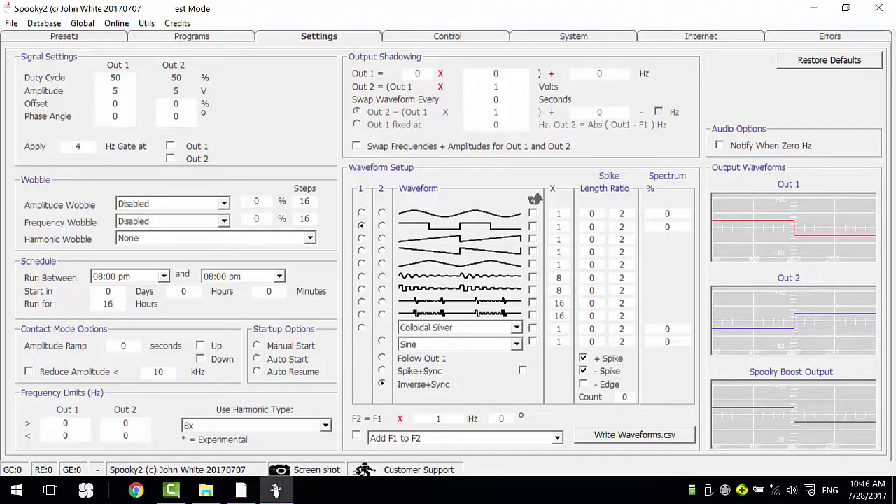
# Save the preset in the User collection, named All Maintenance plus the person's first name
pyautogui.click(69, 37)
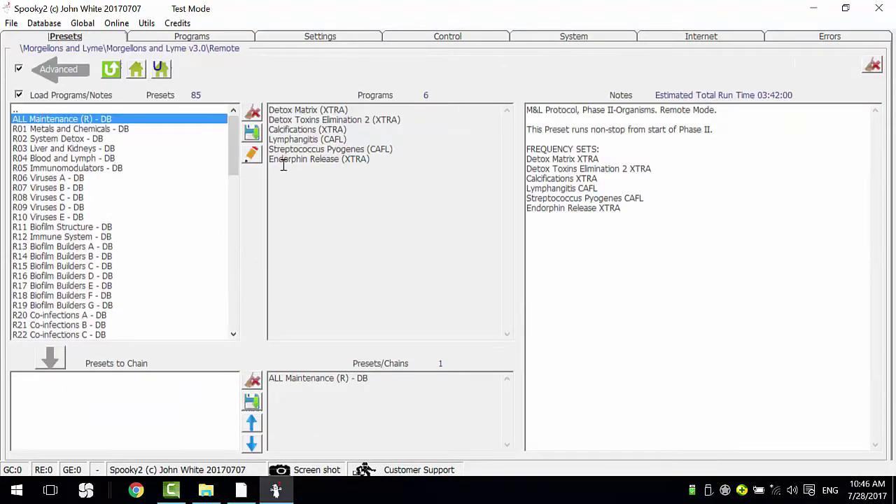
pyautogui.click(251, 131)
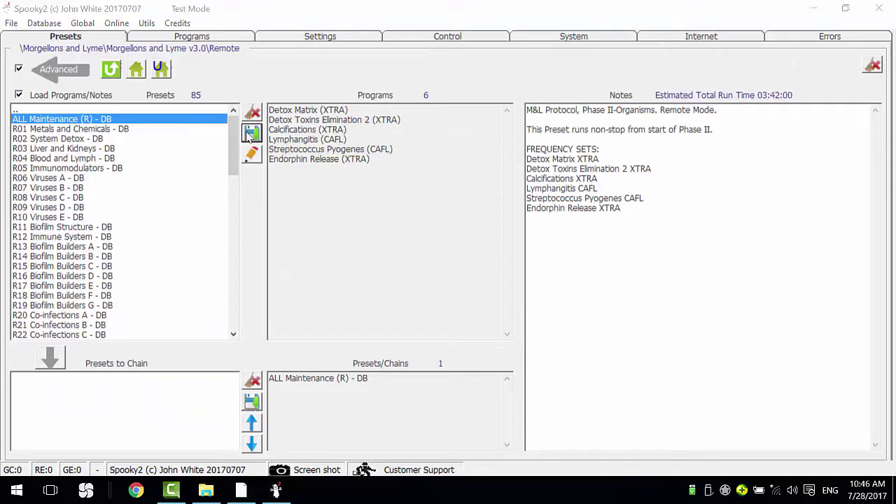
pyautogui.write('Al')
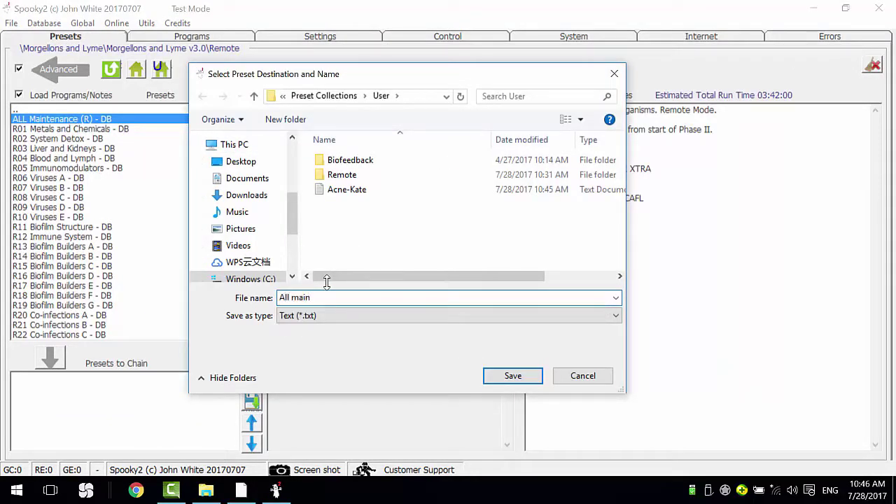
pyautogui.write('l Main')
pyautogui.click(513, 376)
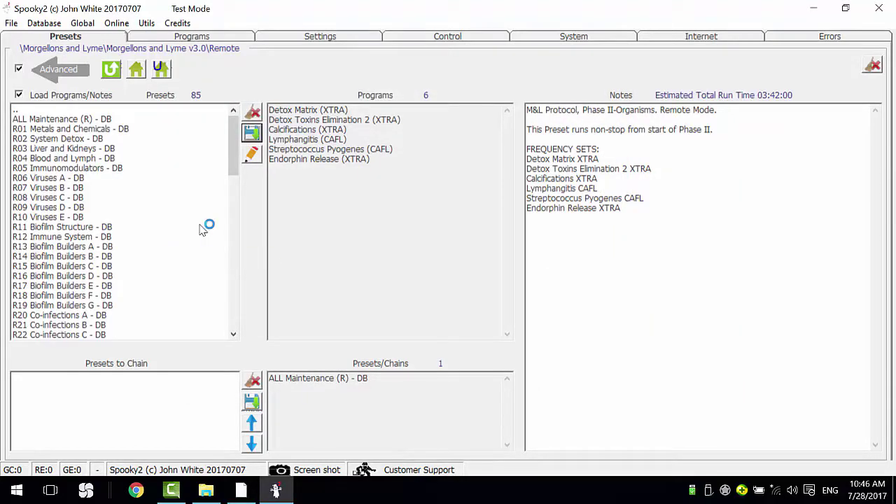
# Add the saved All Maintenance preset and the saved Acne preset from the User directory to the preset chain
pyautogui.click(161, 70)
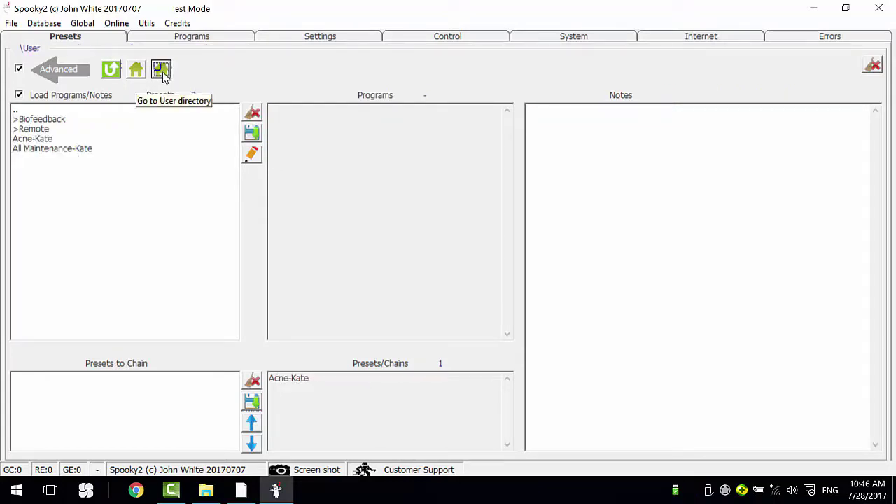
pyautogui.click(51, 148)
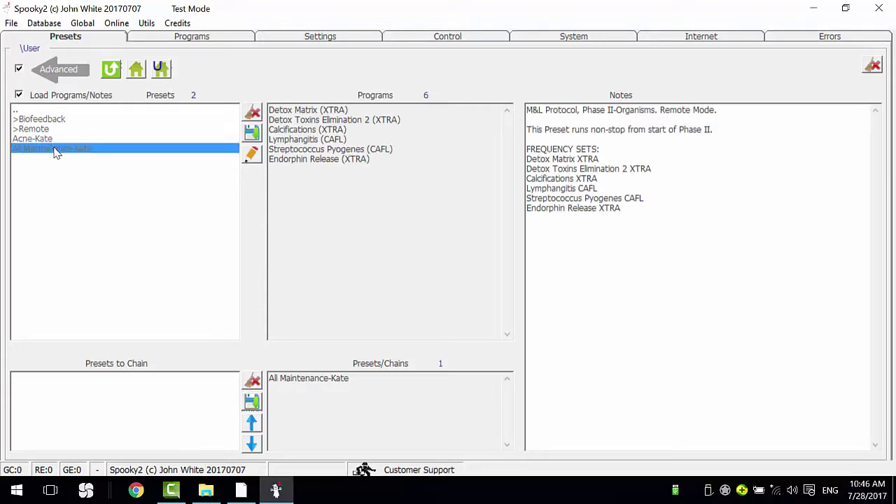
pyautogui.click(50, 358)
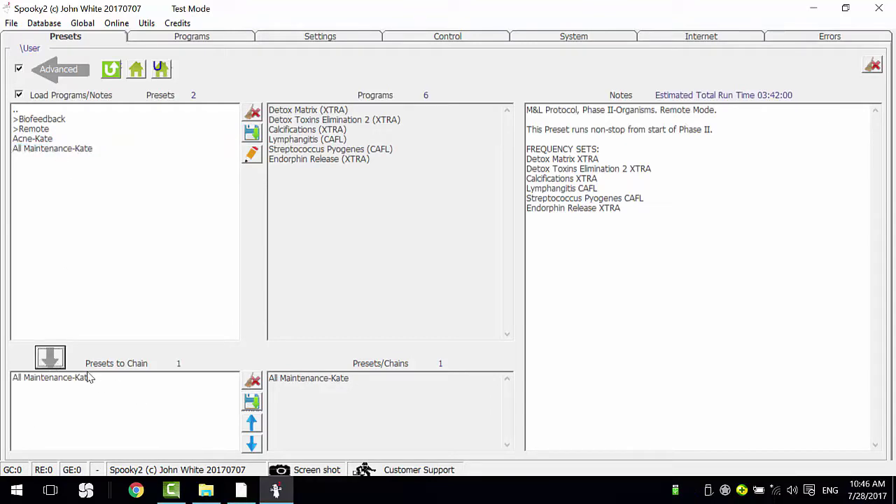
pyautogui.click(34, 139)
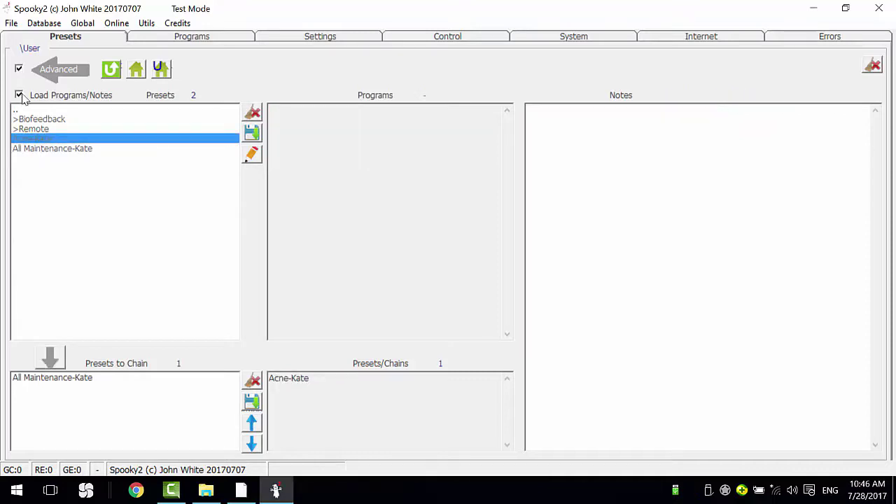
pyautogui.doubleClick(34, 140)
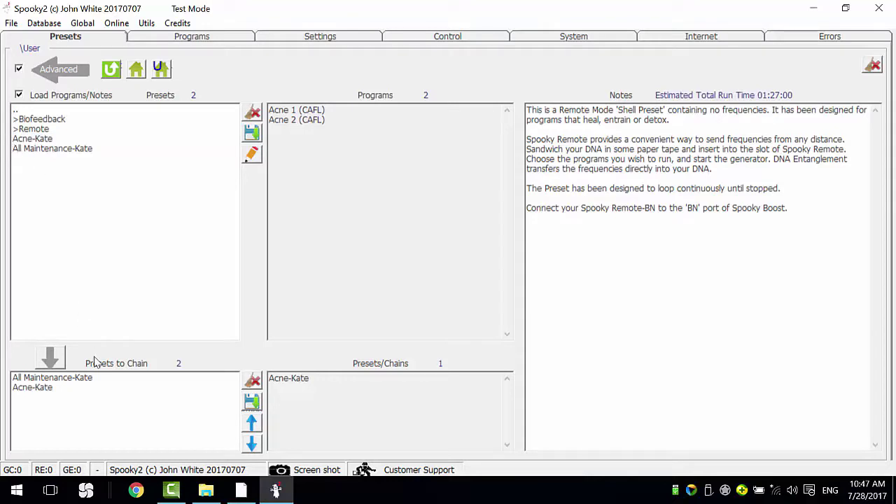
# Remove the All Maintenance preset from the chain and add it back below the Acne preset
pyautogui.doubleClick(53, 380)
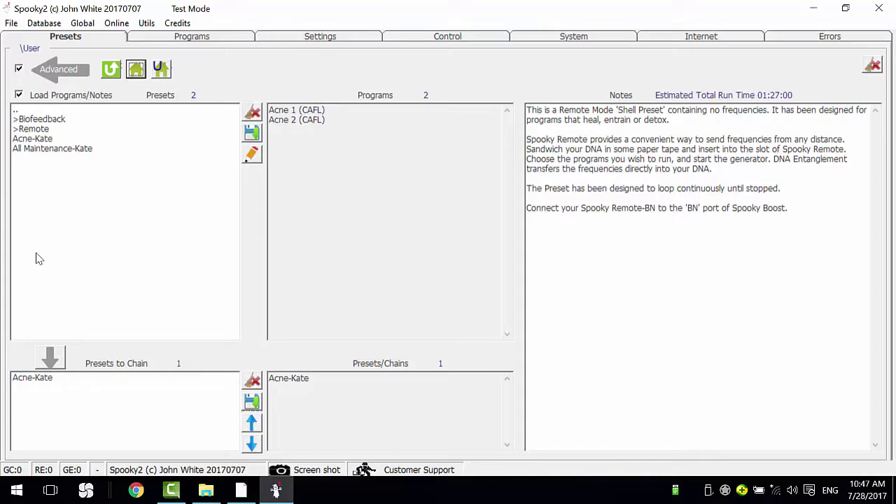
pyautogui.click(65, 149)
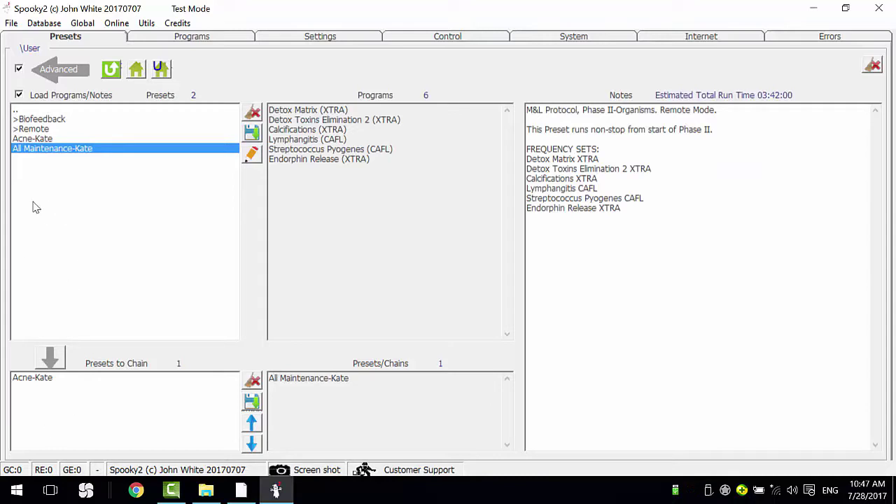
pyautogui.doubleClick(57, 150)
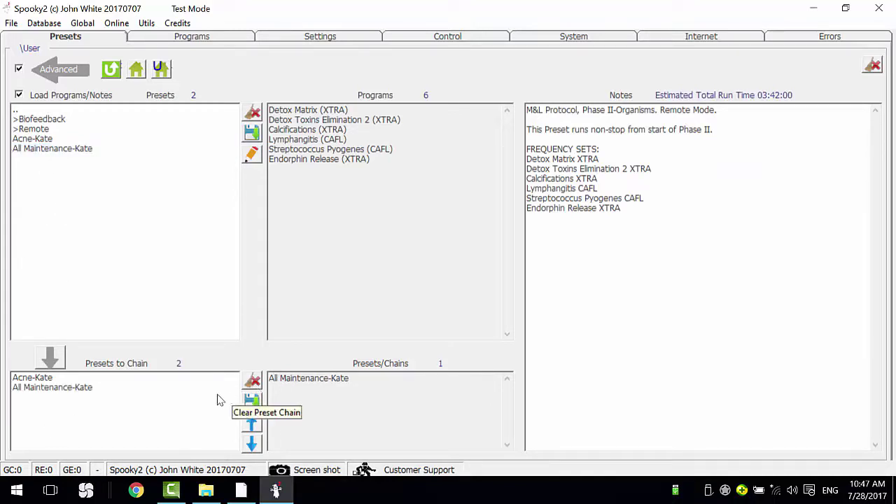
# Move the All Maintenance preset up one place in the chain and back down again
pyautogui.click(111, 389)
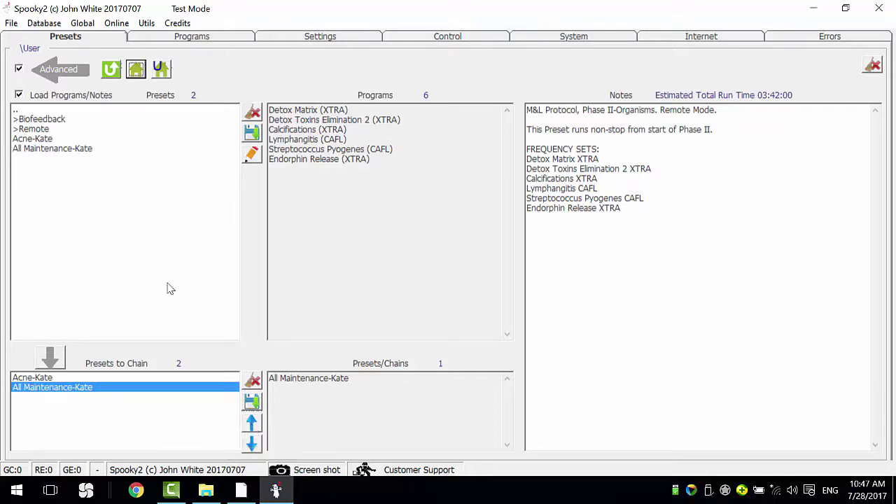
pyautogui.click(252, 423)
pyautogui.click(252, 444)
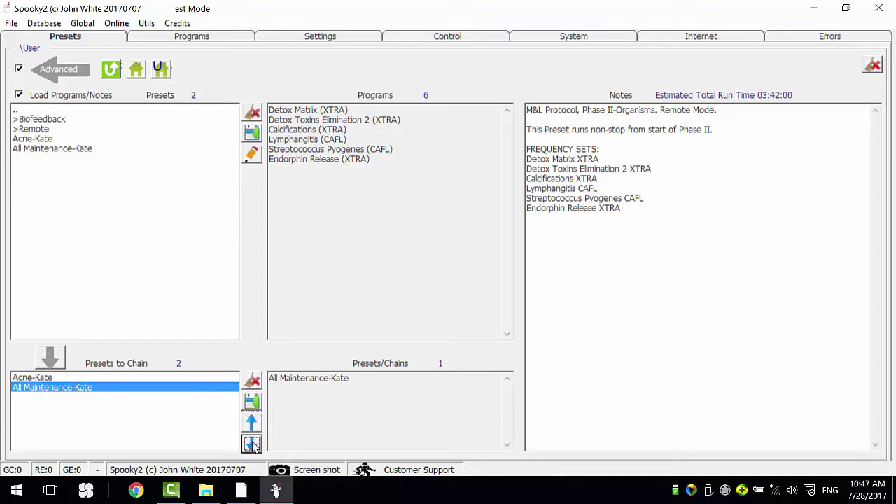
pyautogui.click(147, 378)
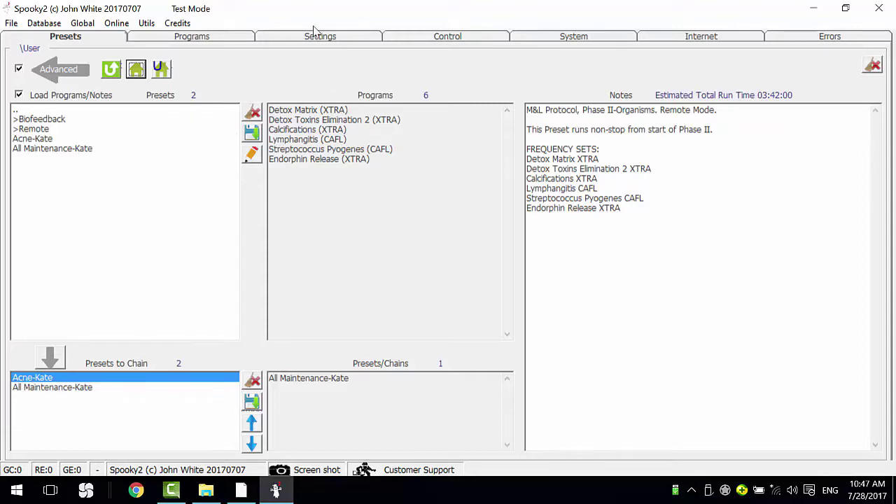
pyautogui.click(233, 38)
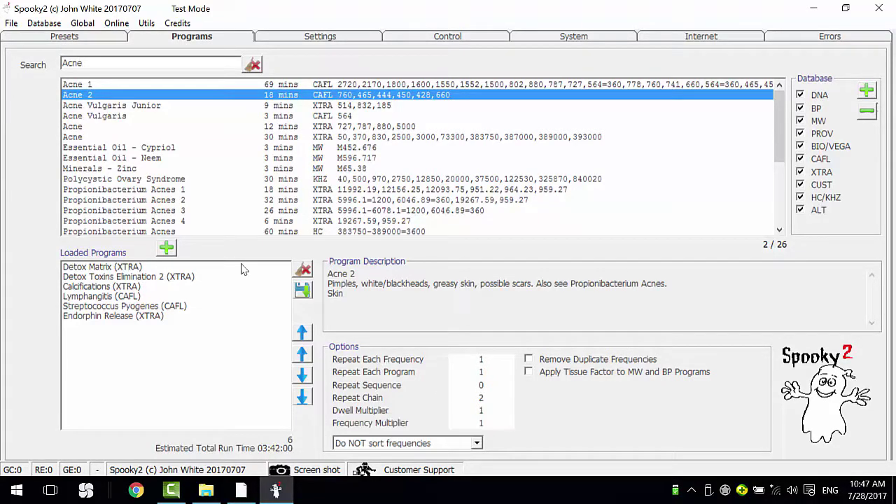
pyautogui.click(98, 37)
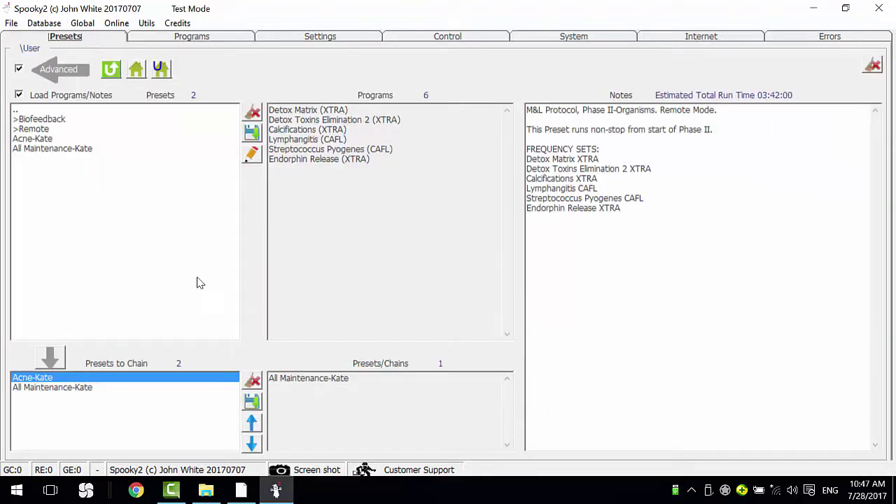
# Start saving the preset chain and create a folder named Preset Chain in the User collection
pyautogui.click(252, 403)
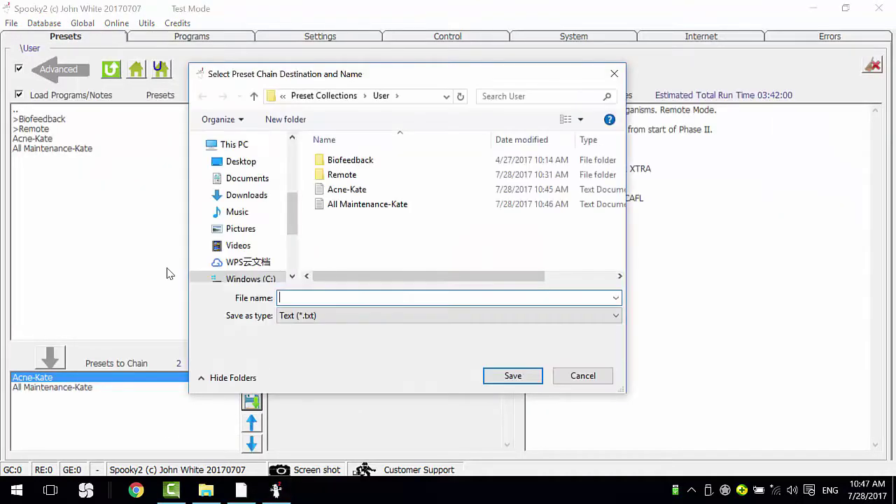
pyautogui.click(286, 119)
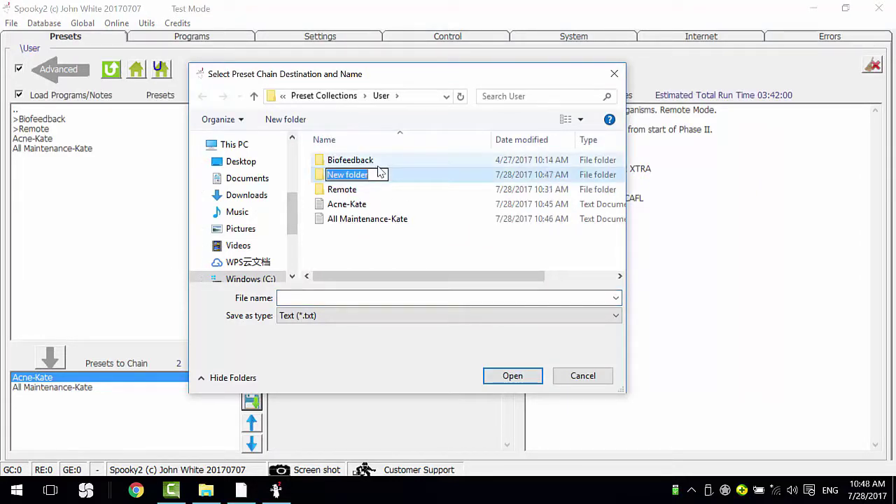
pyautogui.write('Preset')
pyautogui.write('Chain')
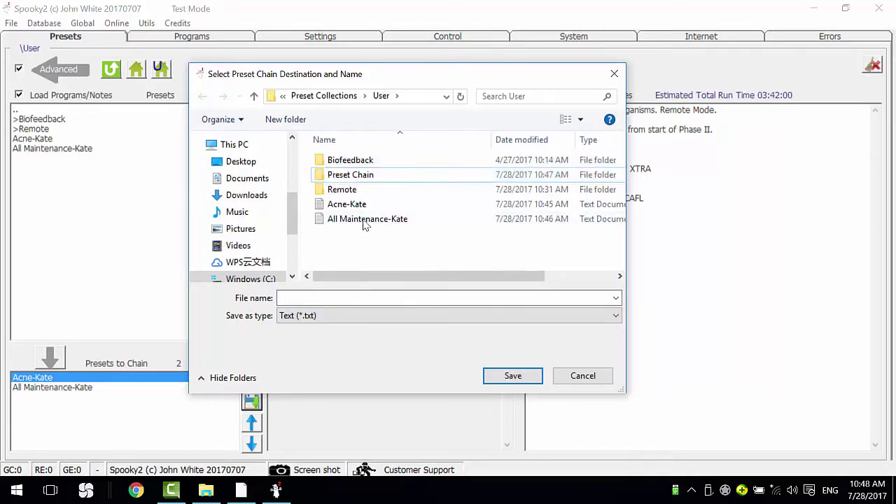
pyautogui.press('Return')
# Save the chain inside the Preset Chain folder, named Acne Chain plus the person's first name
pyautogui.doubleClick(348, 177)
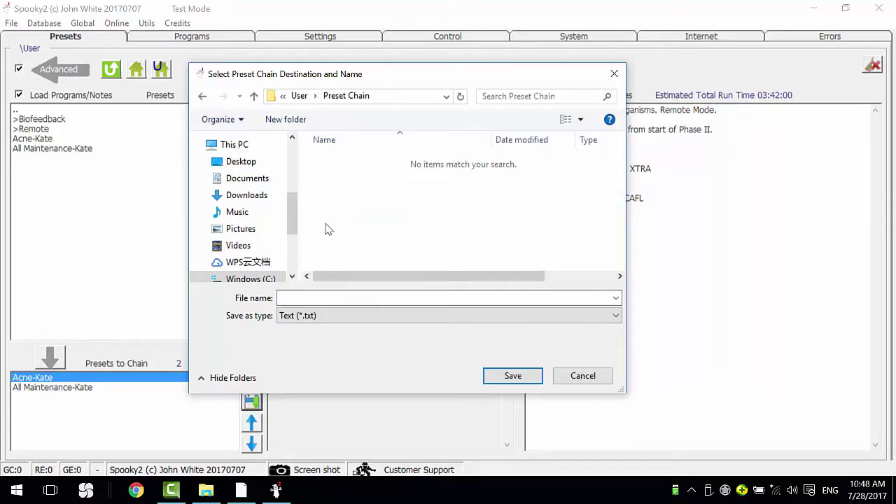
pyautogui.click(301, 299)
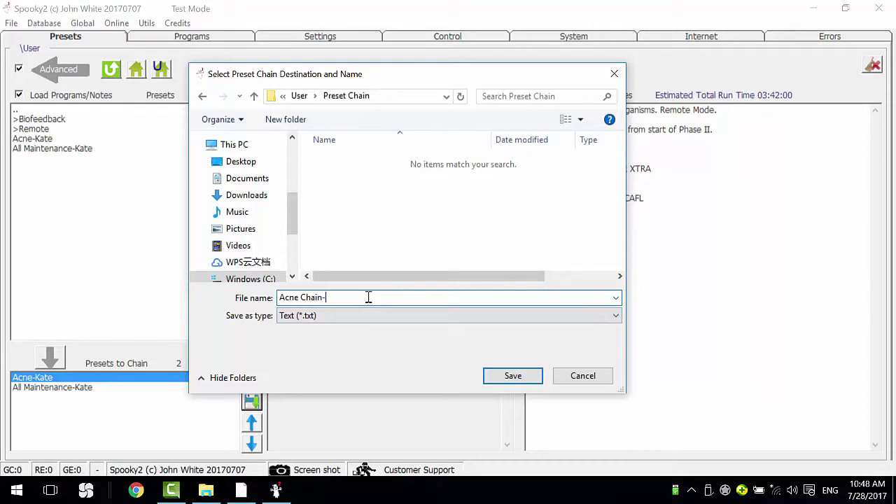
pyautogui.click(524, 380)
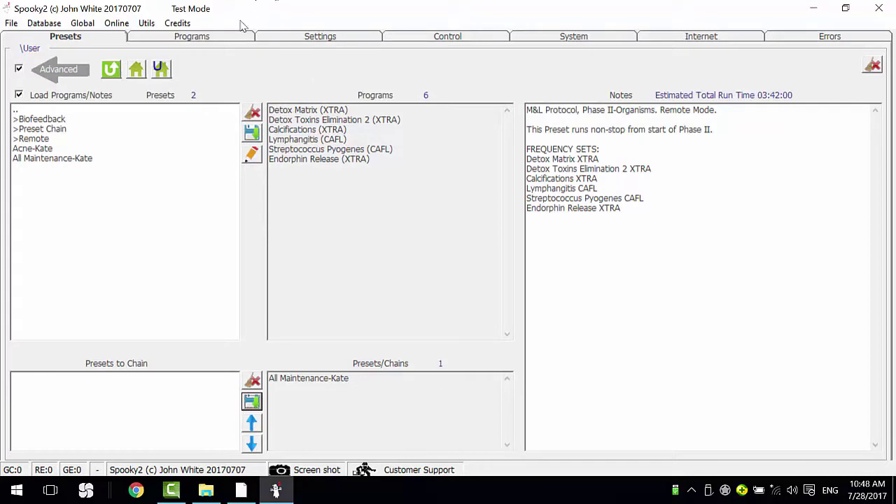
# Load the saved Acne Chain preset from the Preset Chain folder and start it on generator 2
pyautogui.doubleClick(38, 130)
pyautogui.click(45, 122)
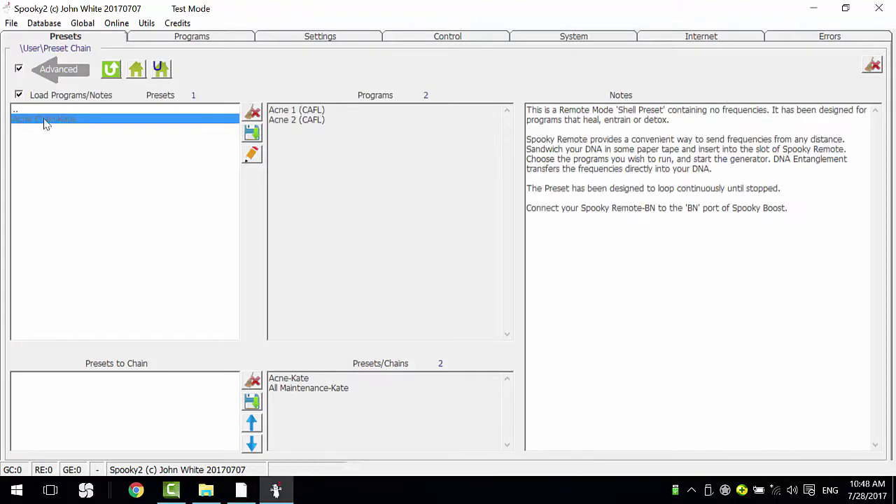
pyautogui.click(412, 38)
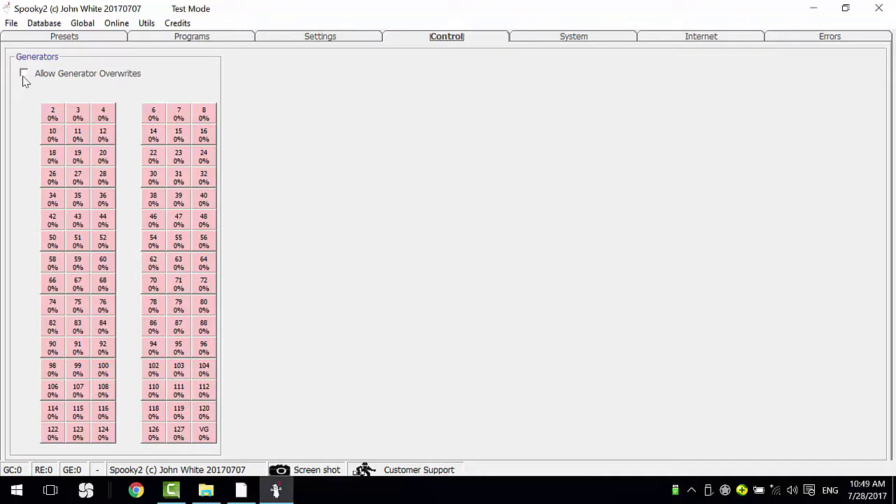
pyautogui.click(52, 116)
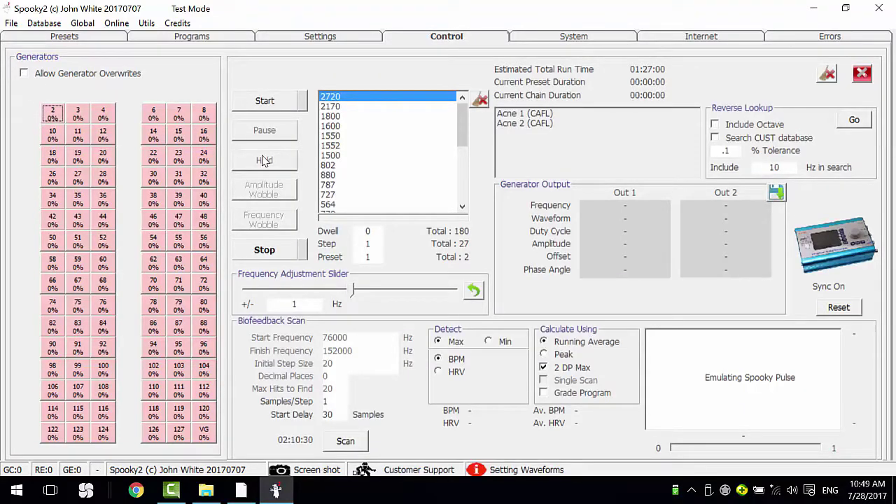
pyautogui.click(265, 104)
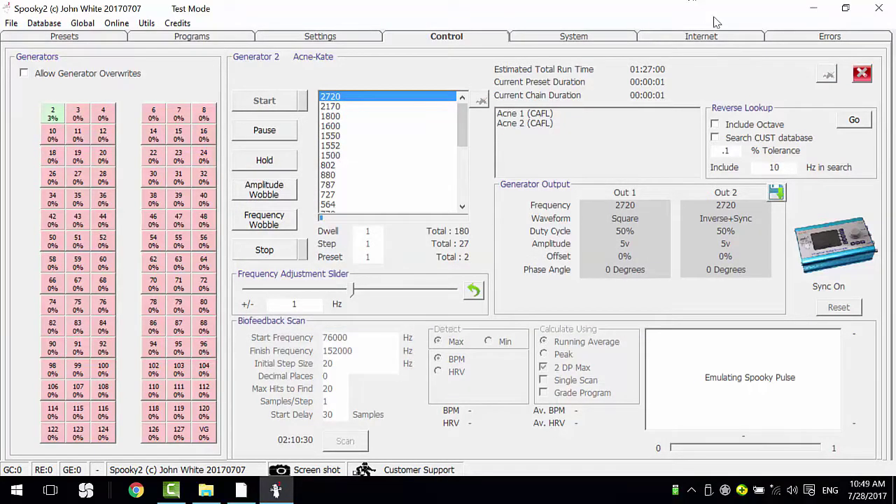
# Set the debug Age Factor to 500 and then 1000 to speed up the run, checking generator 2's progress
pyautogui.hotkey('ctrl', 'Tab')
pyautogui.click(662, 363)
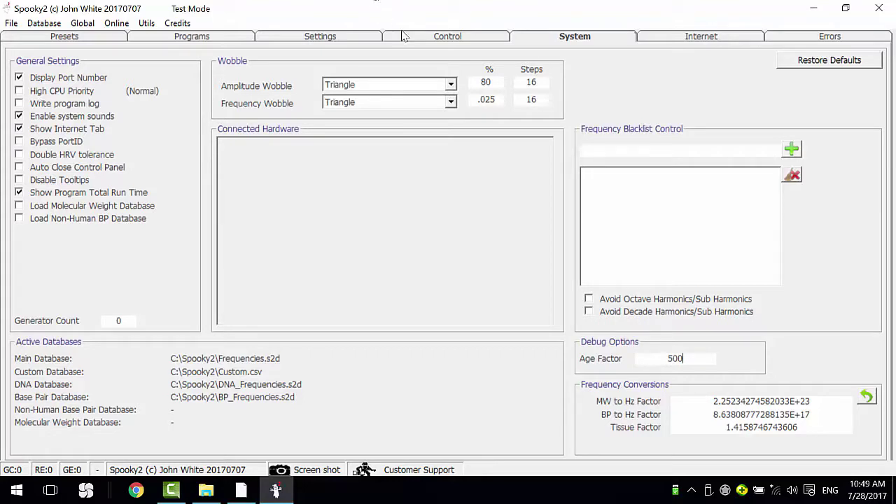
pyautogui.click(431, 39)
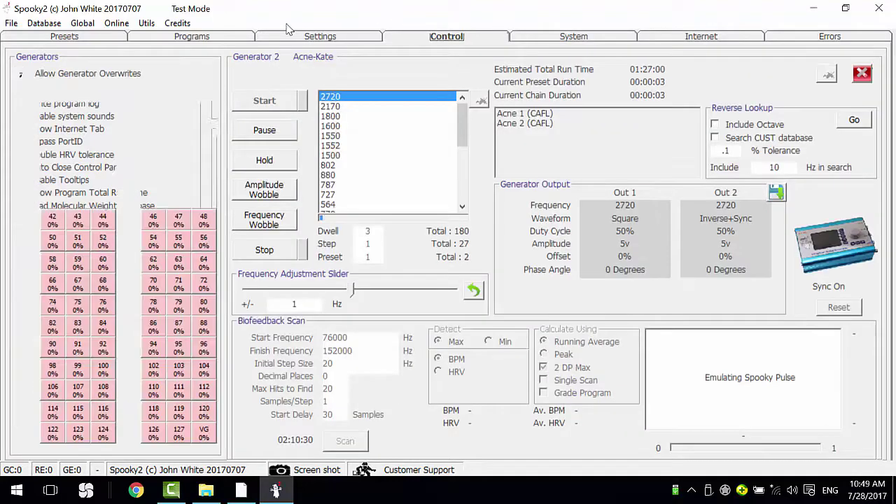
pyautogui.scroll(5, 651, 99)
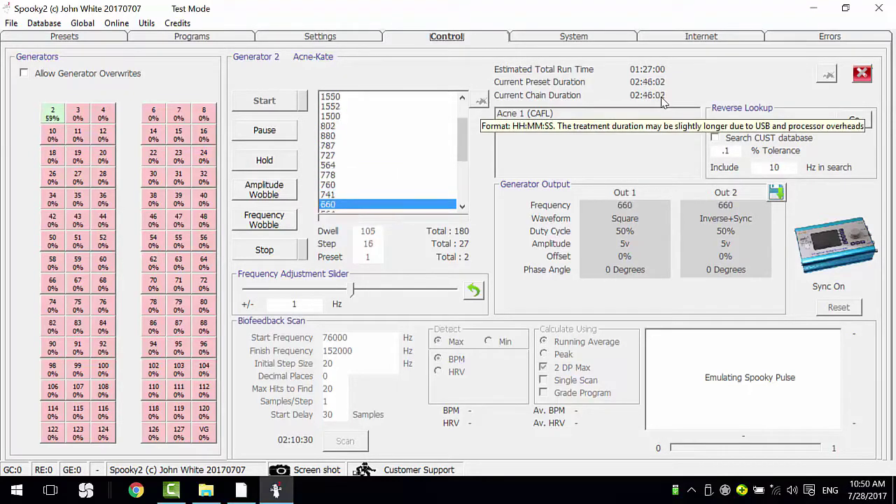
pyautogui.click(574, 36)
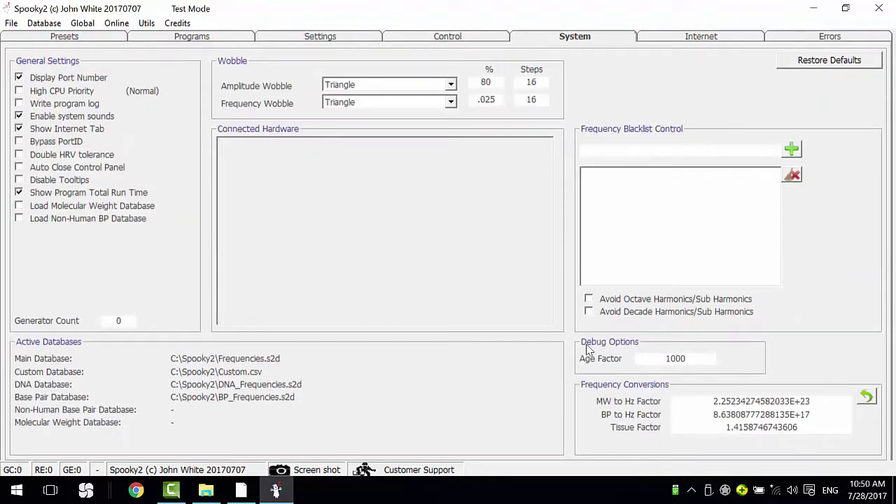
pyautogui.click(449, 39)
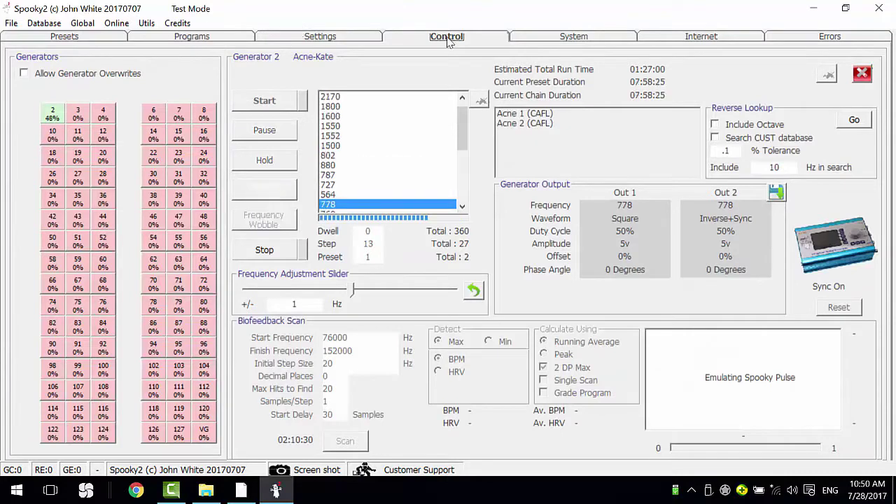